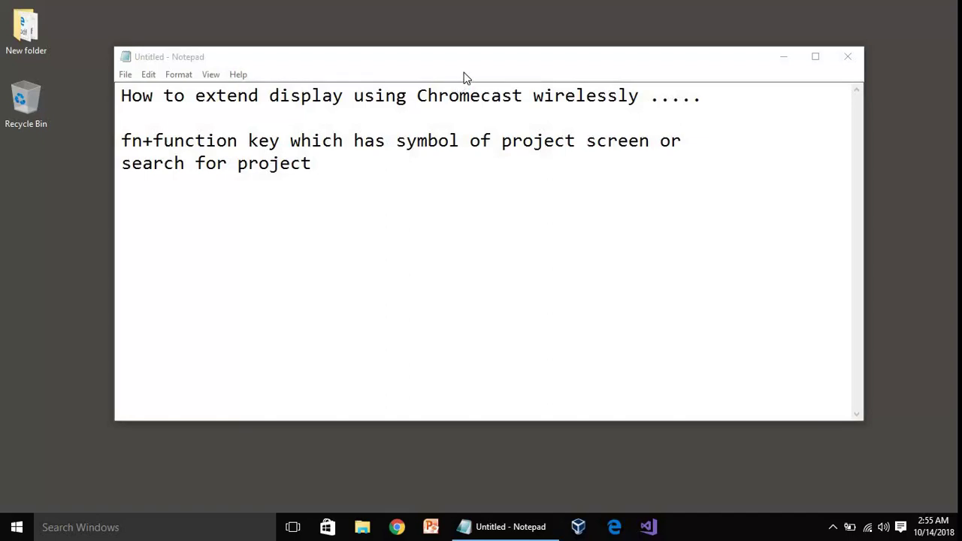
# Step: Highlight the Chromecast heading and the 'fn+function' text in the note, then clear the selections
pyautogui.moveTo(417, 98); pyautogui.dragTo(524, 99)
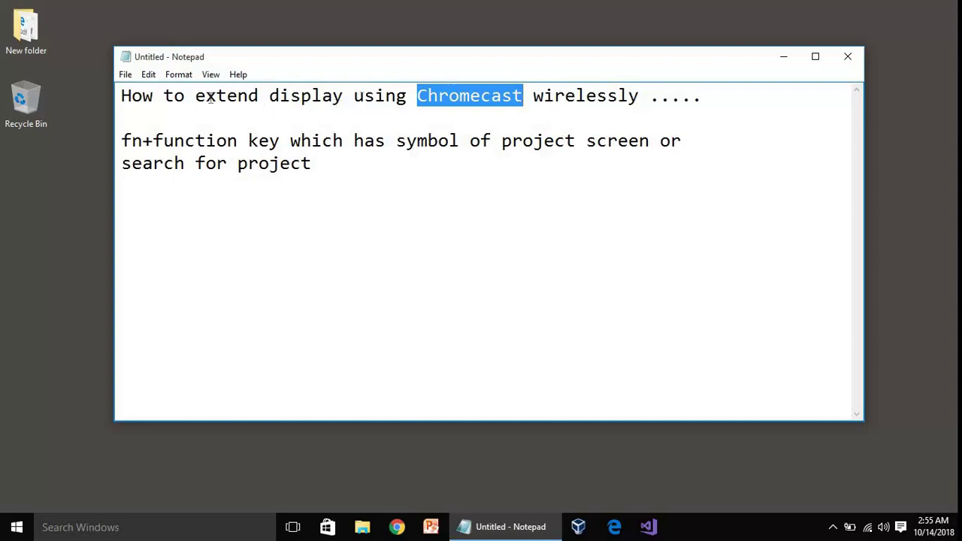
pyautogui.moveTo(142, 96); pyautogui.dragTo(576, 86)
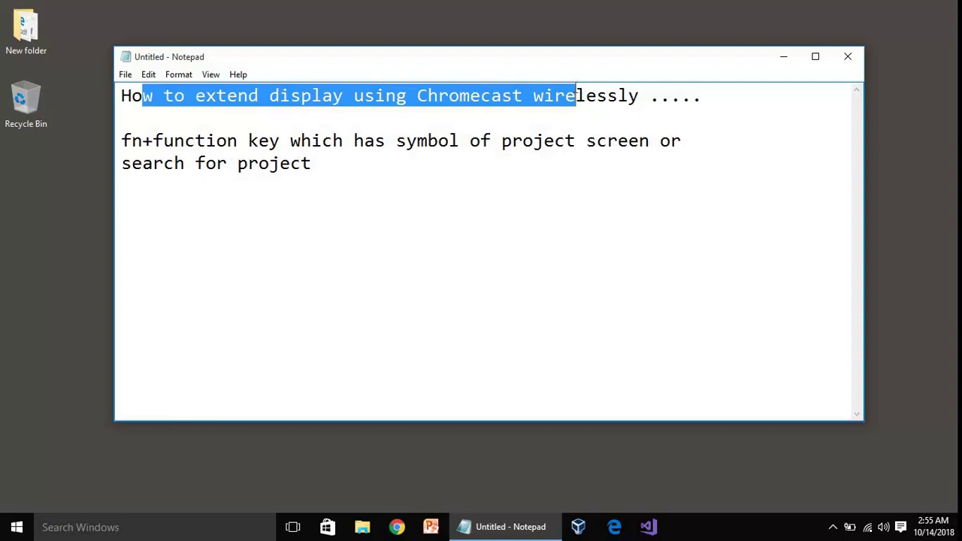
pyautogui.doubleClick(710, 105)
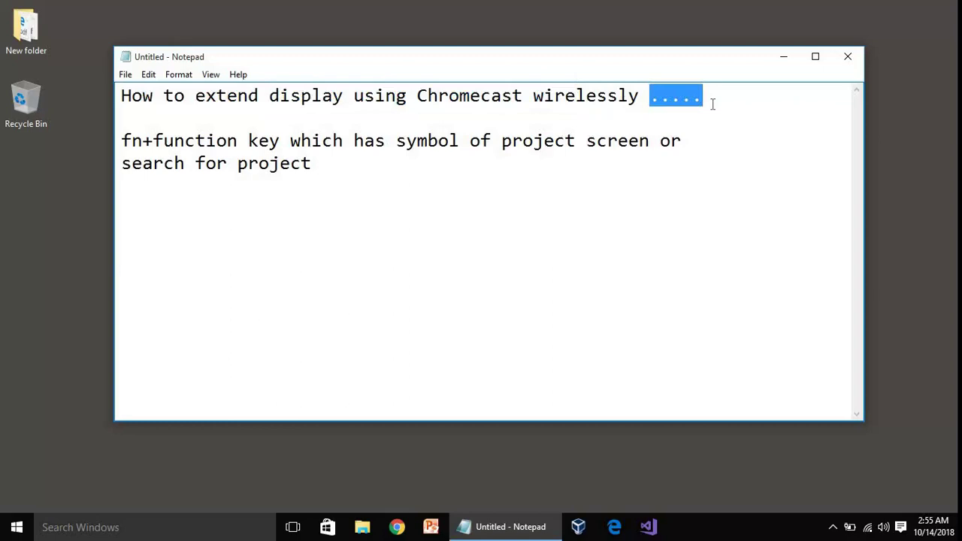
pyautogui.click(568, 96)
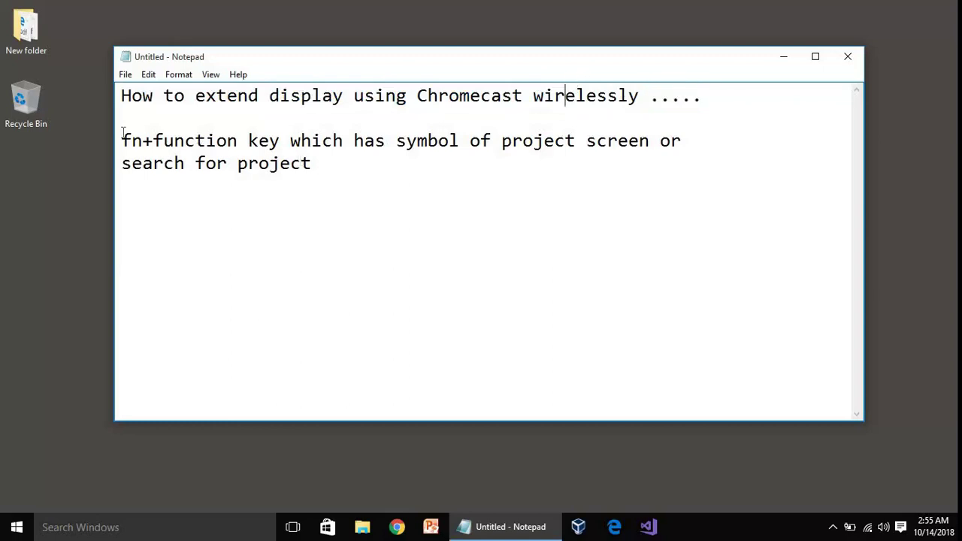
pyautogui.moveTo(121, 141); pyautogui.dragTo(240, 140)
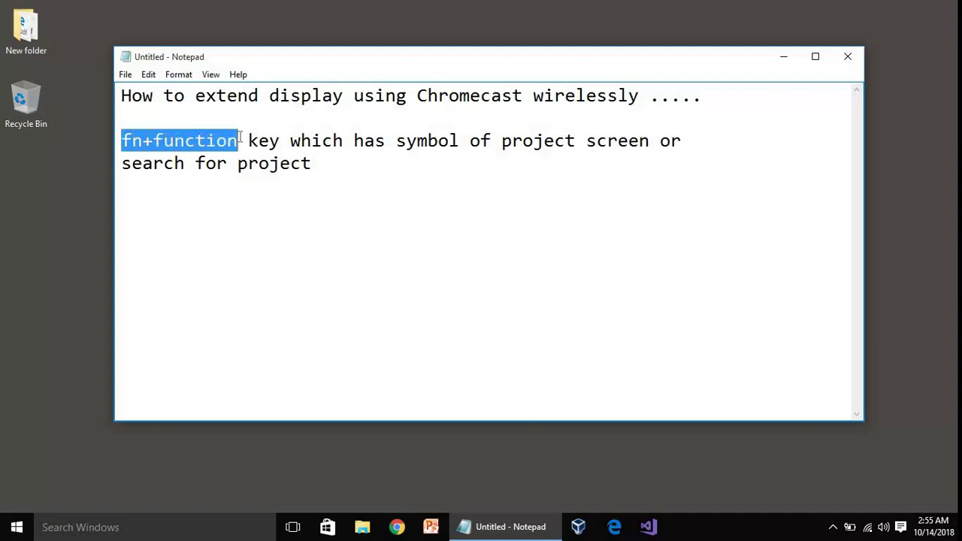
pyautogui.click(172, 147)
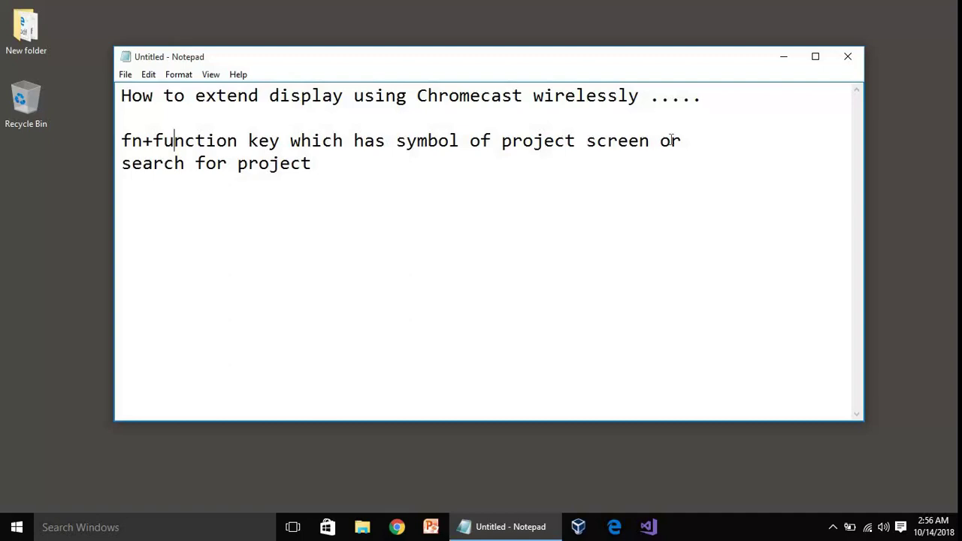
# Step: Switch the Windows projection mode to Extend via the 'Project to a second screen' panel
pyautogui.press('super+p')
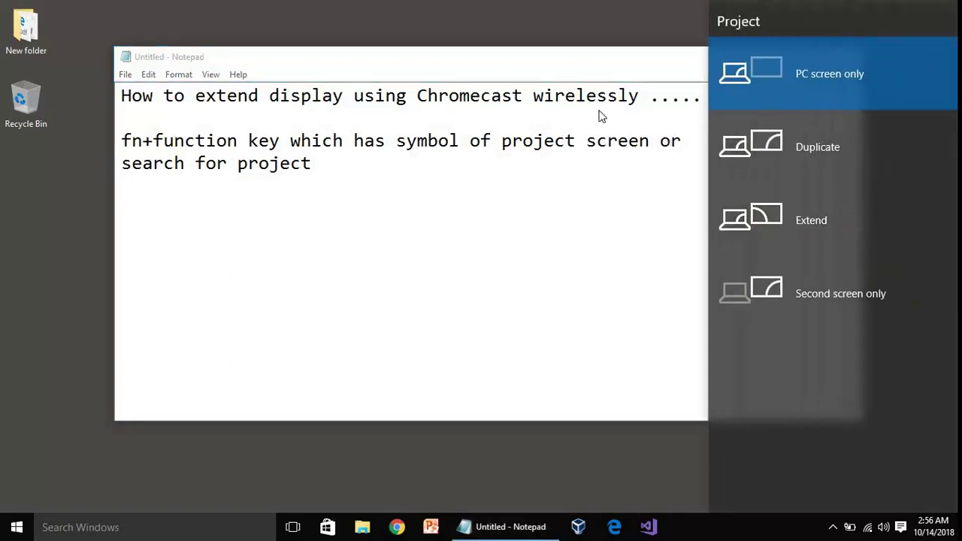
pyautogui.click(600, 65)
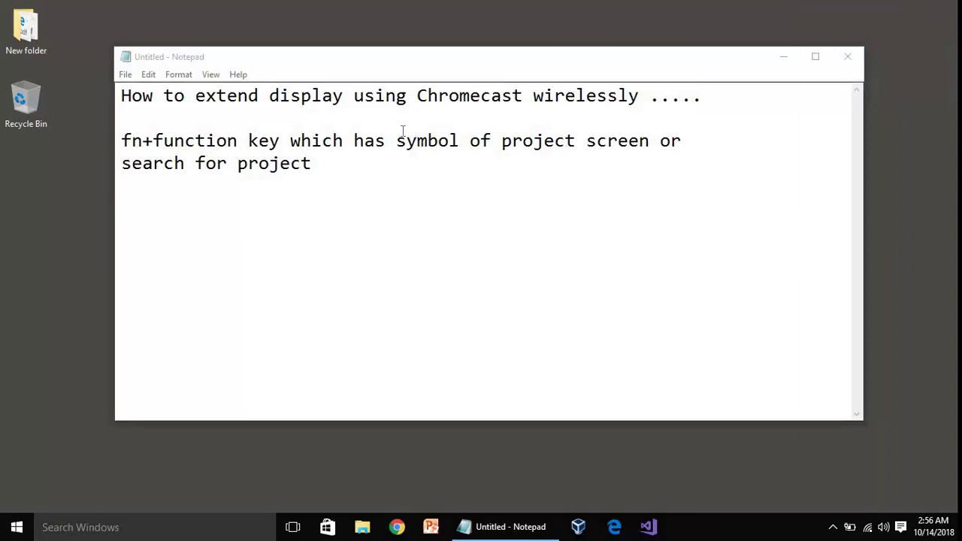
pyautogui.click(14, 529)
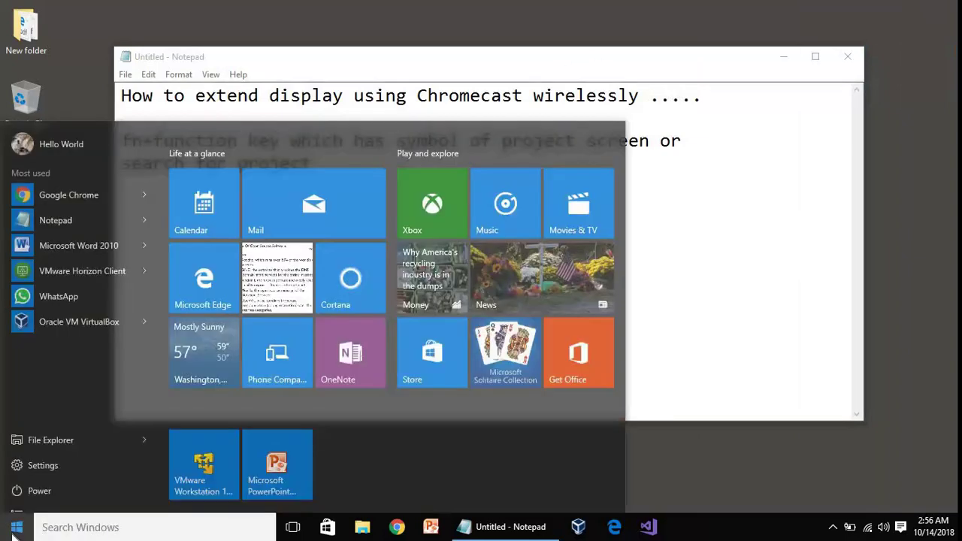
pyautogui.write('projc')
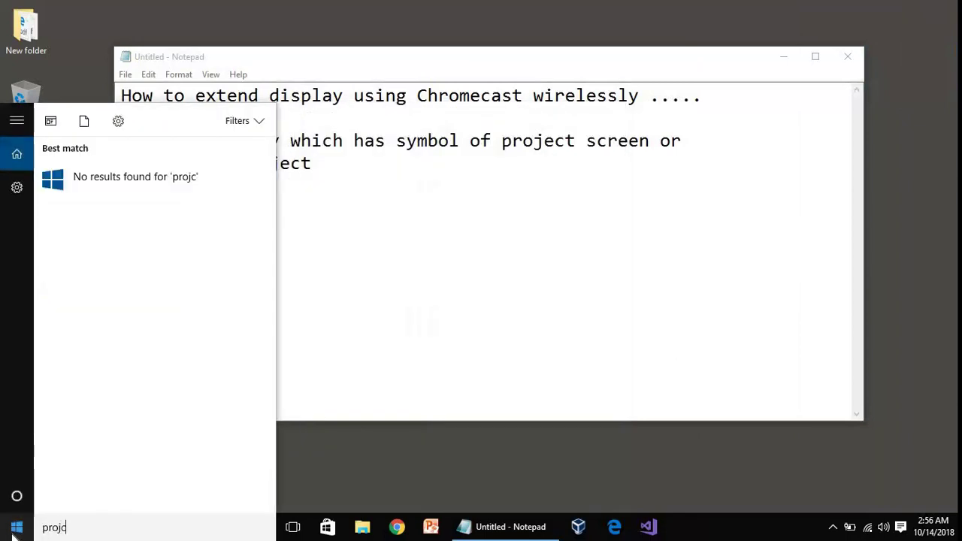
pyautogui.press('BackSpace')
pyautogui.write('ect')
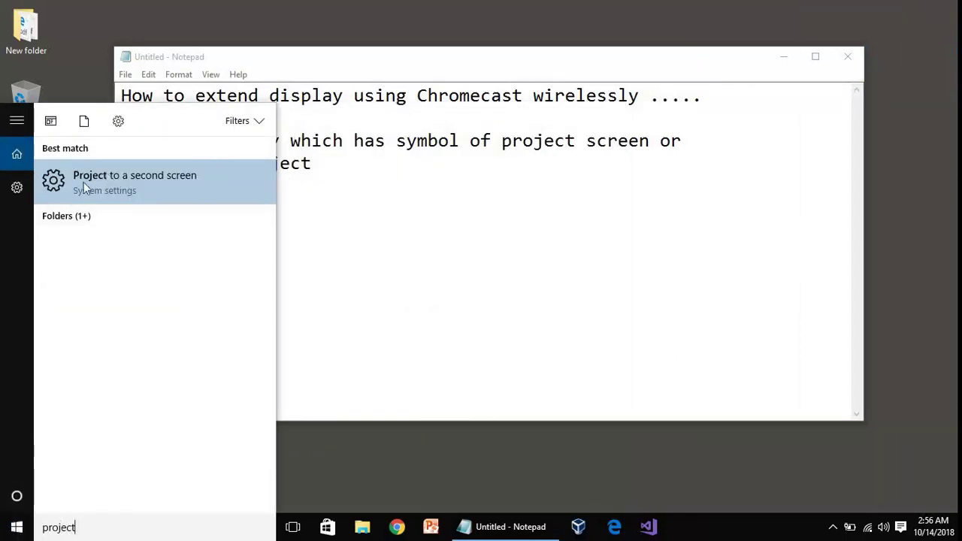
pyautogui.click(159, 177)
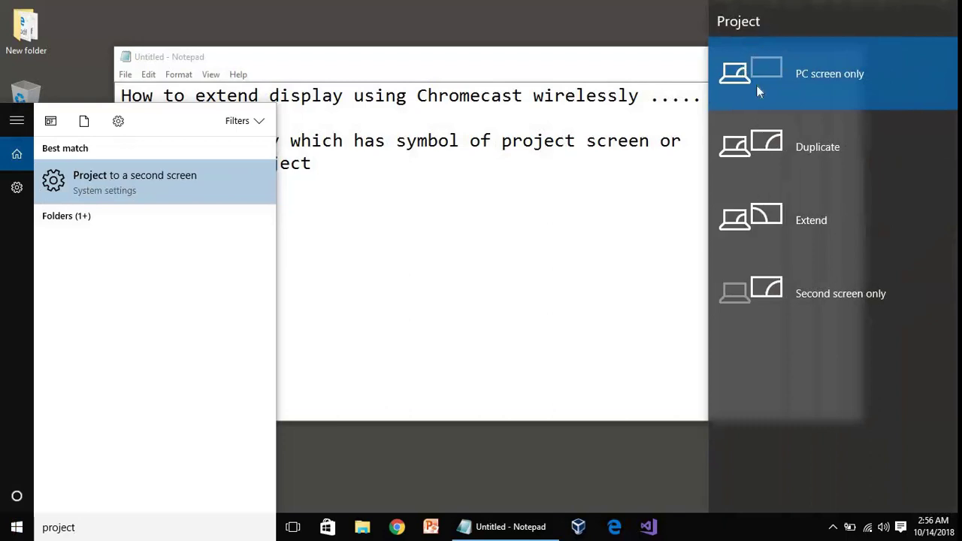
pyautogui.click(767, 218)
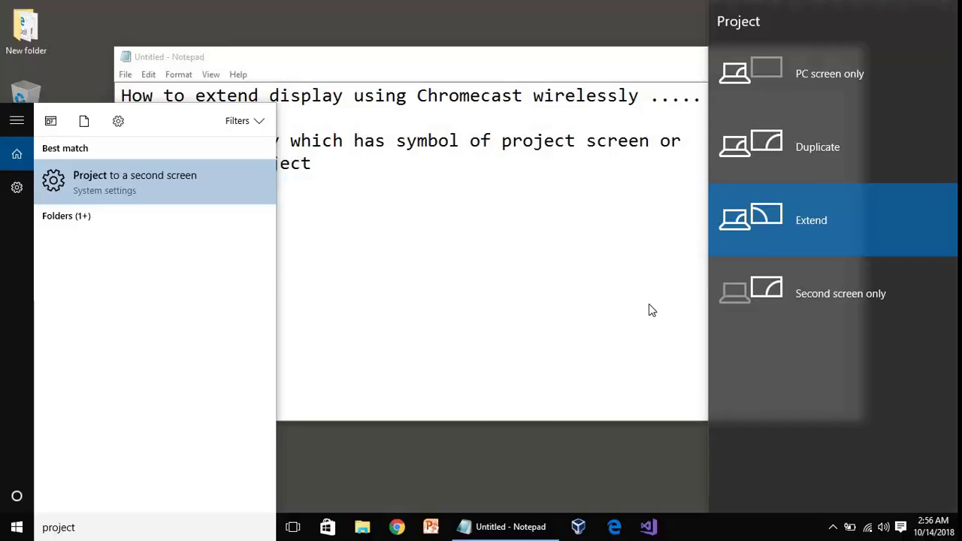
pyautogui.click(467, 65)
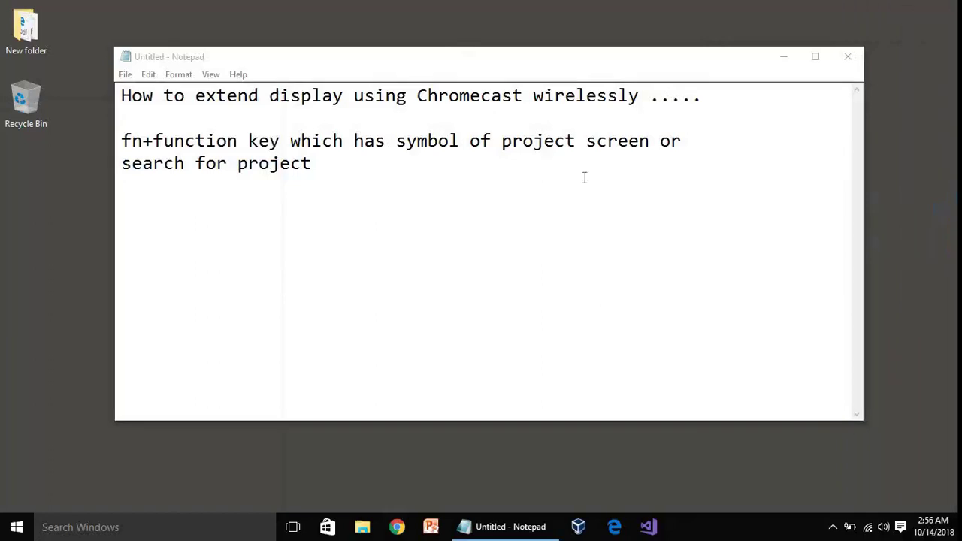
# Step: Launch Chrome maximized and choose Cast from its browser menu
pyautogui.click(398, 527)
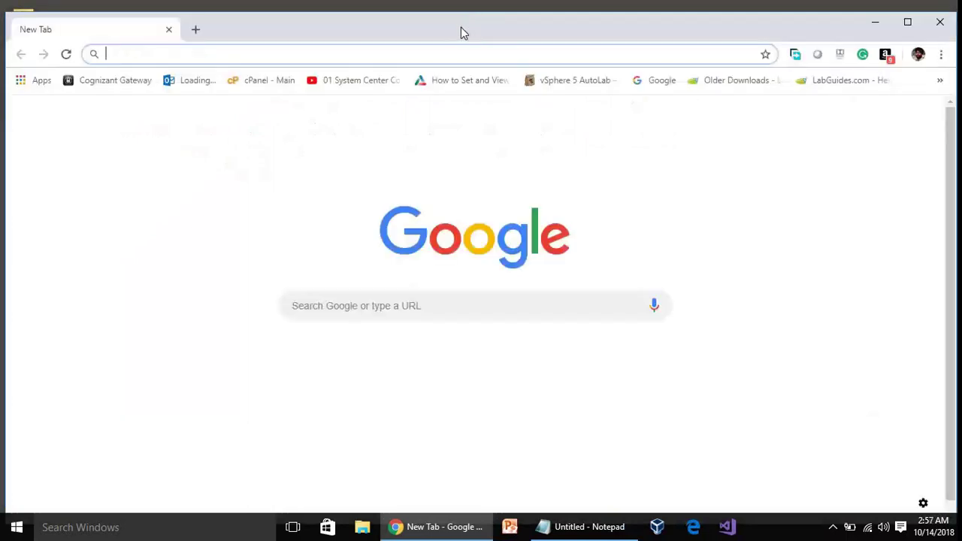
pyautogui.doubleClick(461, 27)
pyautogui.click(946, 37)
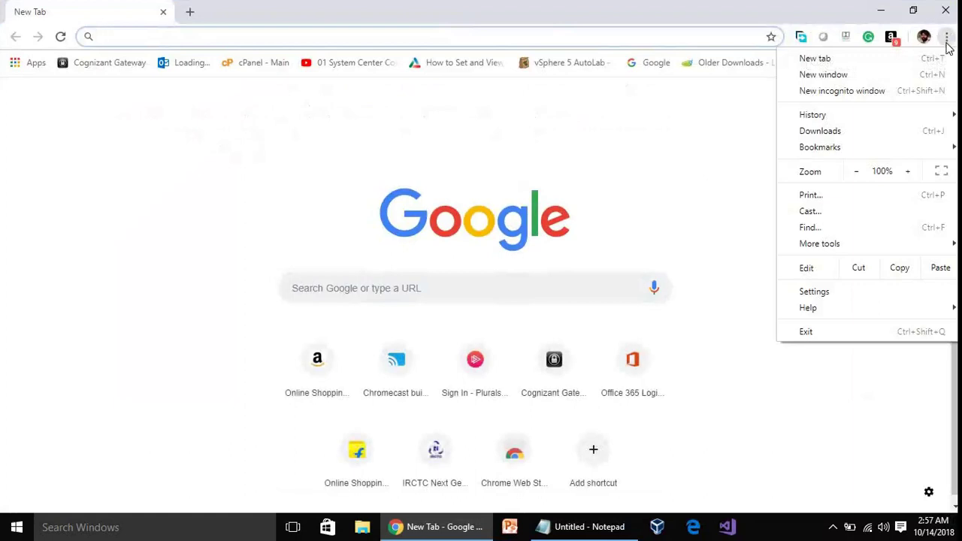
pyautogui.click(810, 211)
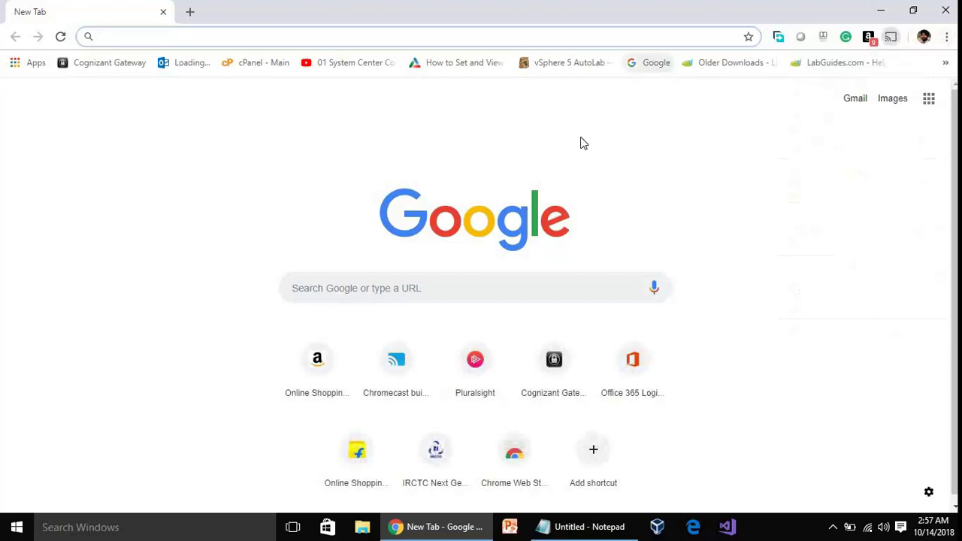
# Step: Cast the desktop of Screen 2 to the Chromecast device and confirm sharing
pyautogui.click(891, 38)
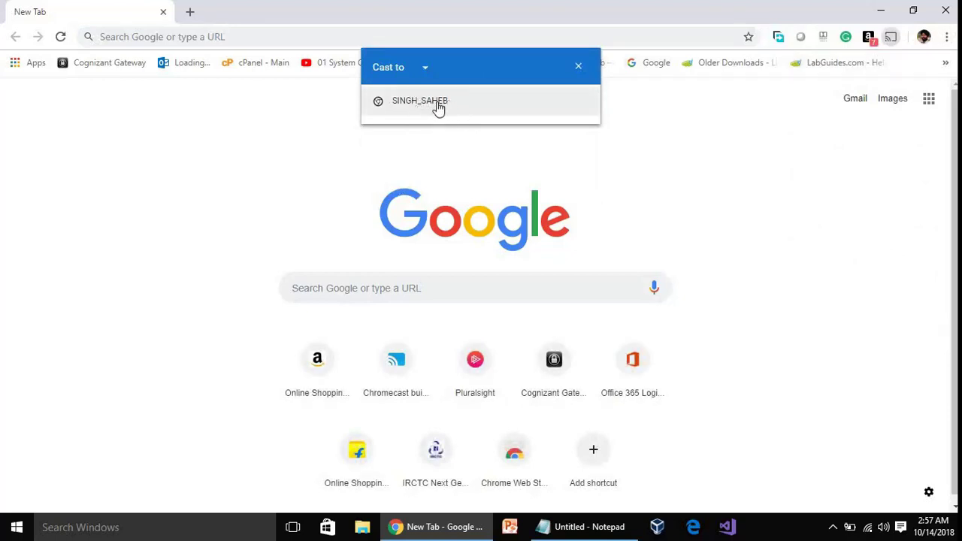
pyautogui.click(418, 67)
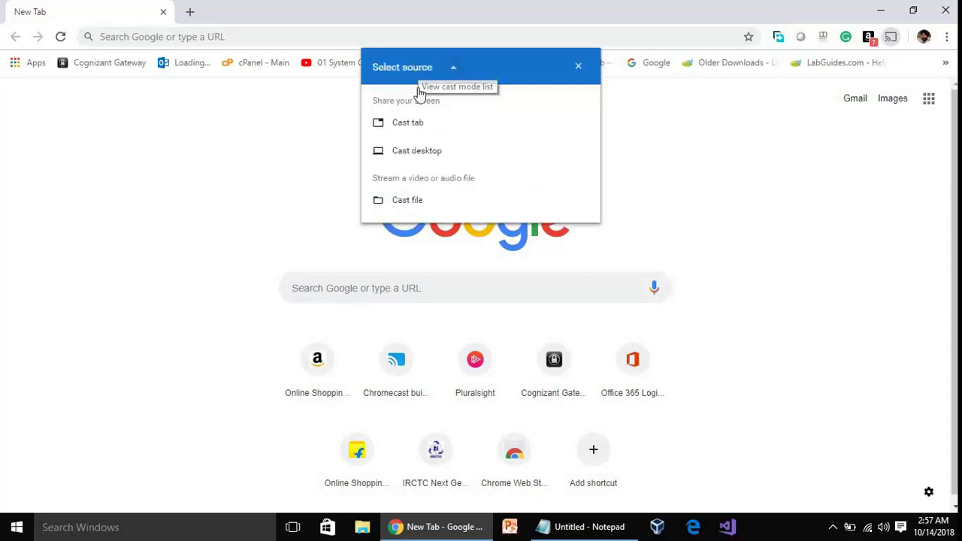
pyautogui.click(432, 153)
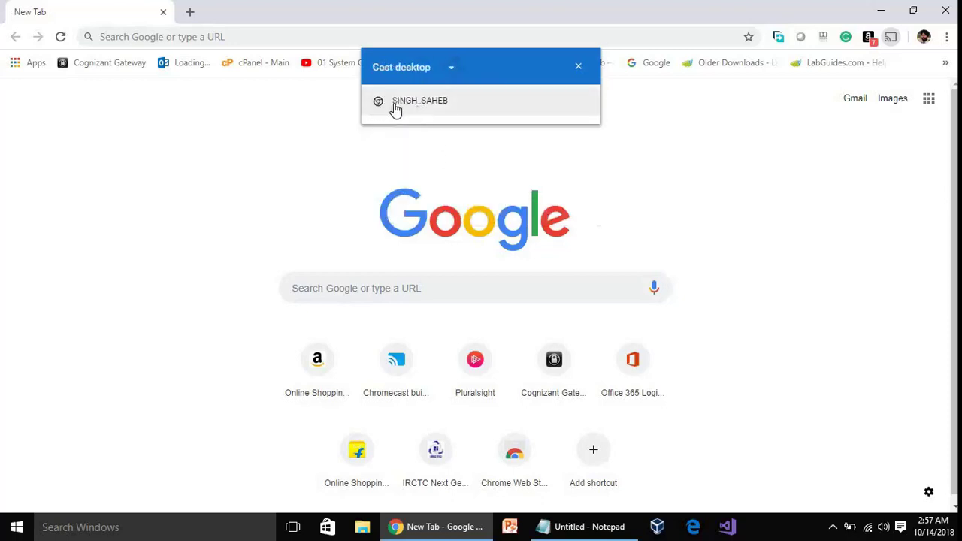
pyautogui.click(396, 110)
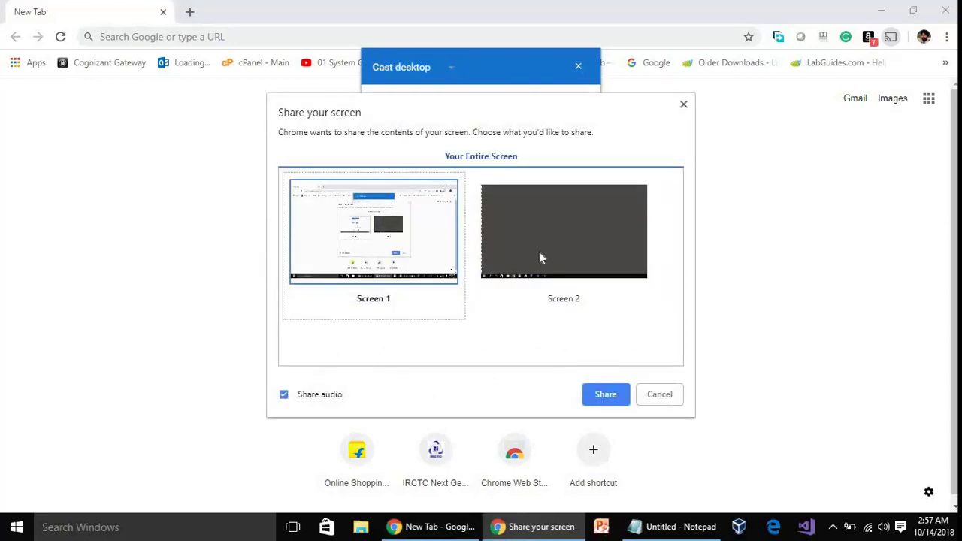
pyautogui.click(541, 255)
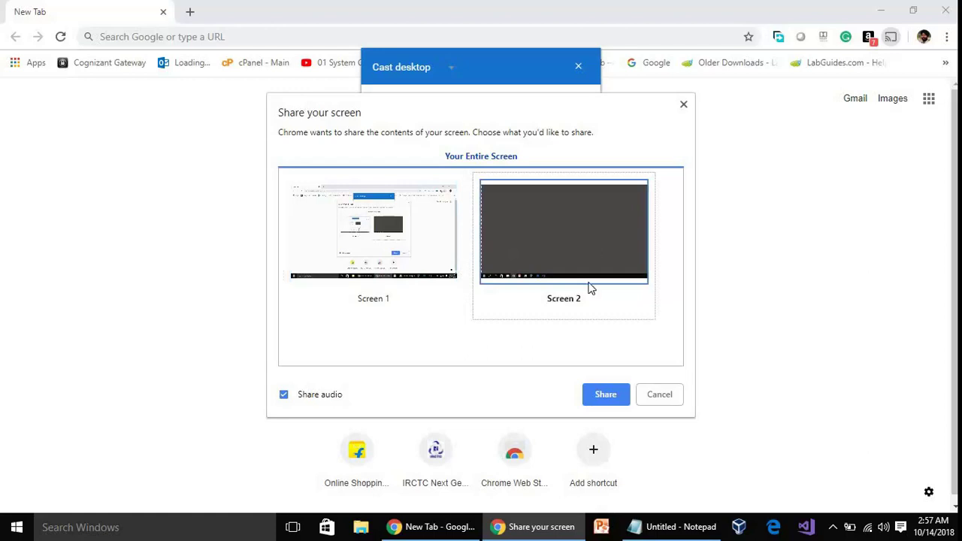
pyautogui.click(615, 397)
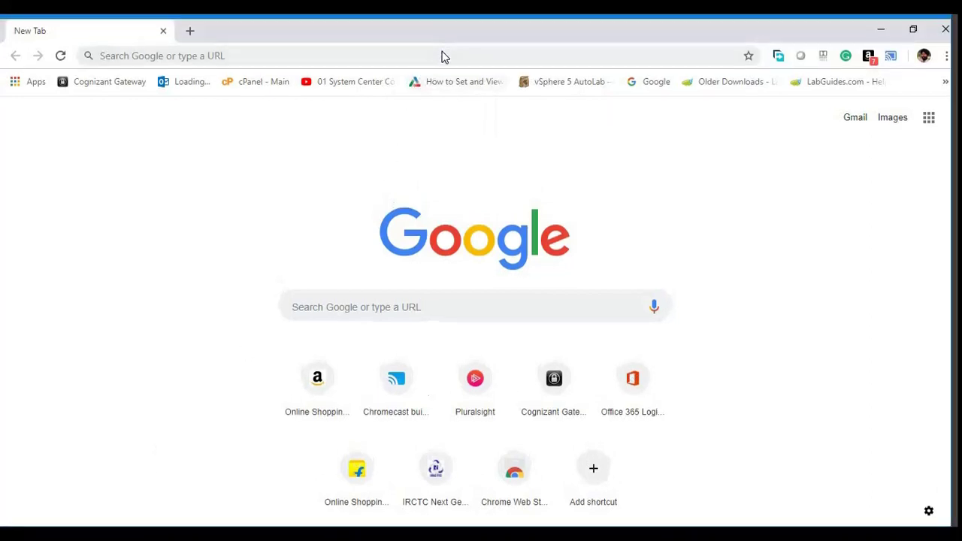
# Step: Re-maximize Chrome, nudge Notepad right, then minimize Chrome to reveal PowerPoint and Notepad
pyautogui.moveTo(442, 57); pyautogui.dragTo(440, 64)
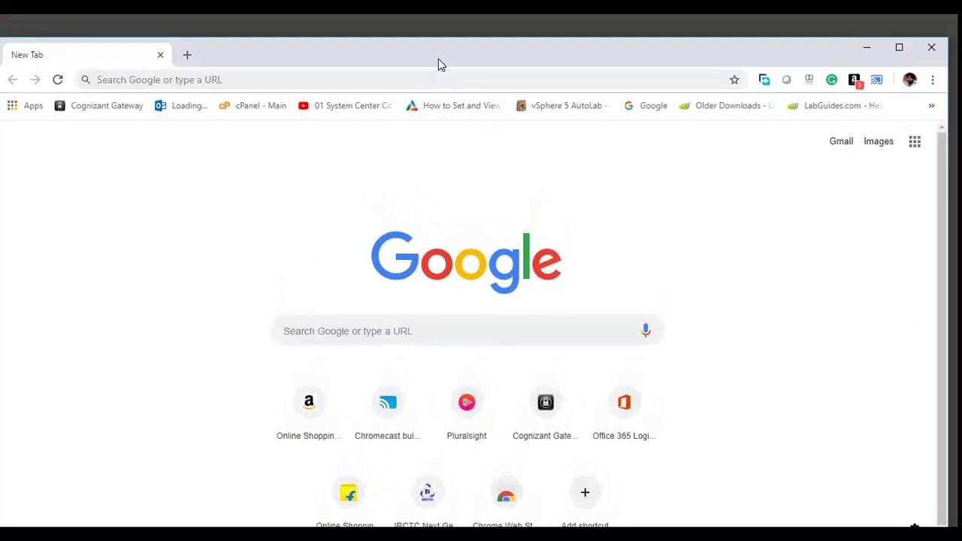
pyautogui.doubleClick(439, 58)
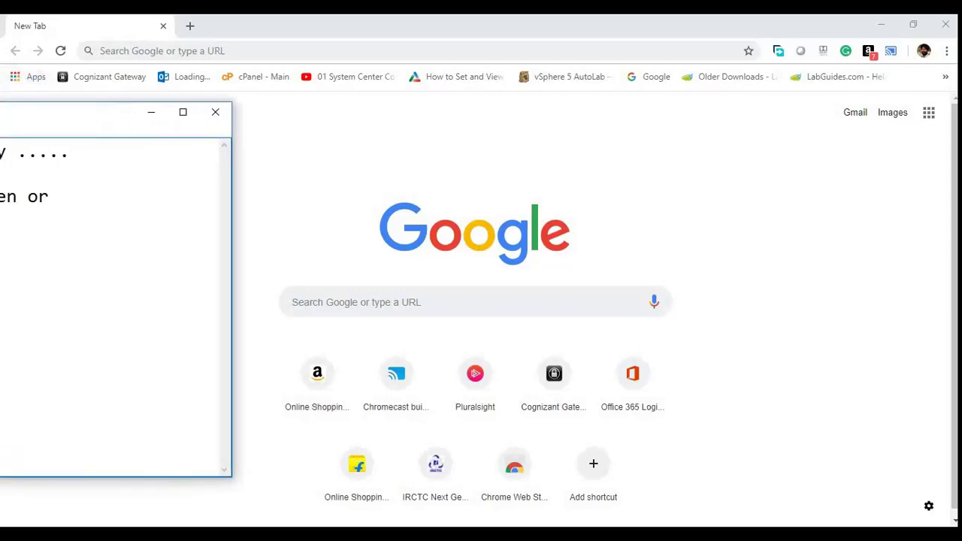
pyautogui.moveTo(0, 148); pyautogui.dragTo(43, 163)
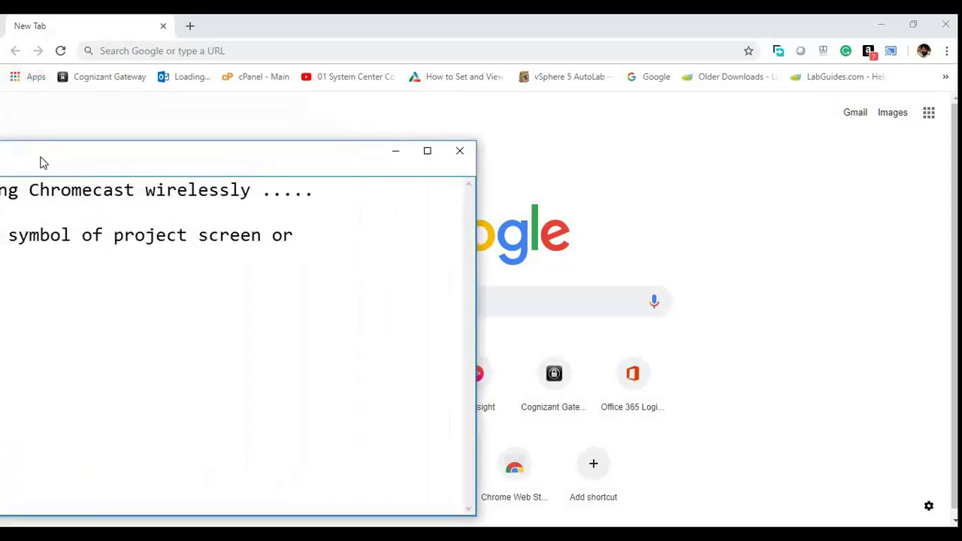
pyautogui.click(250, 54)
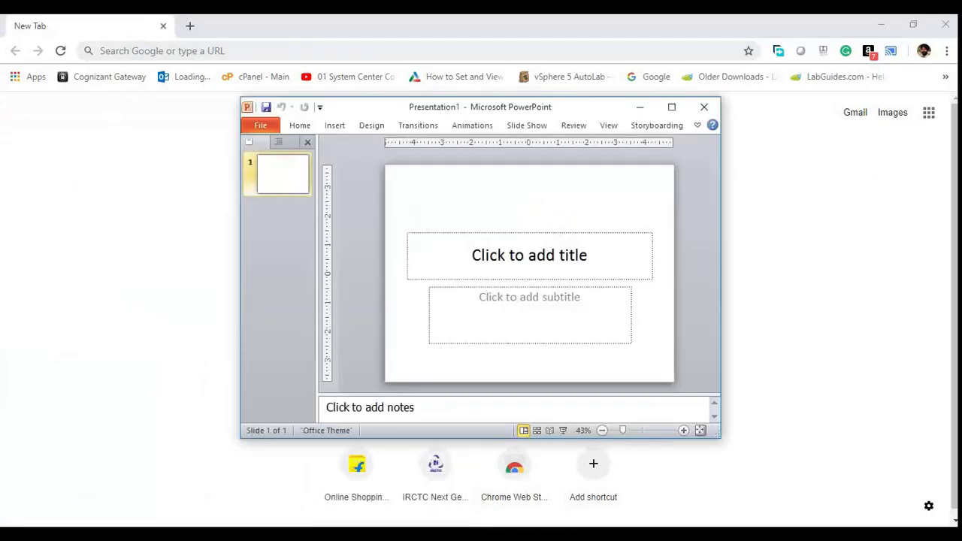
pyautogui.moveTo(258, 534)
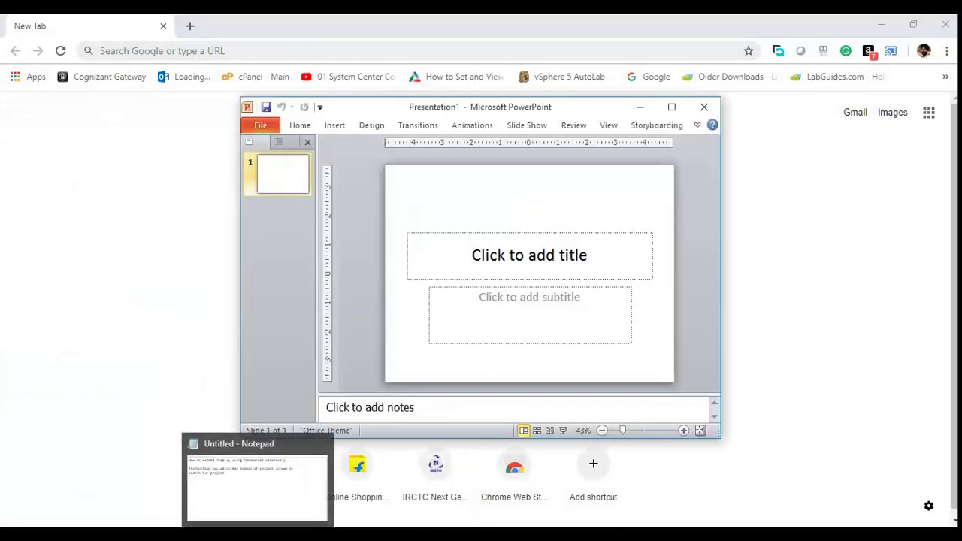
pyautogui.click(877, 23)
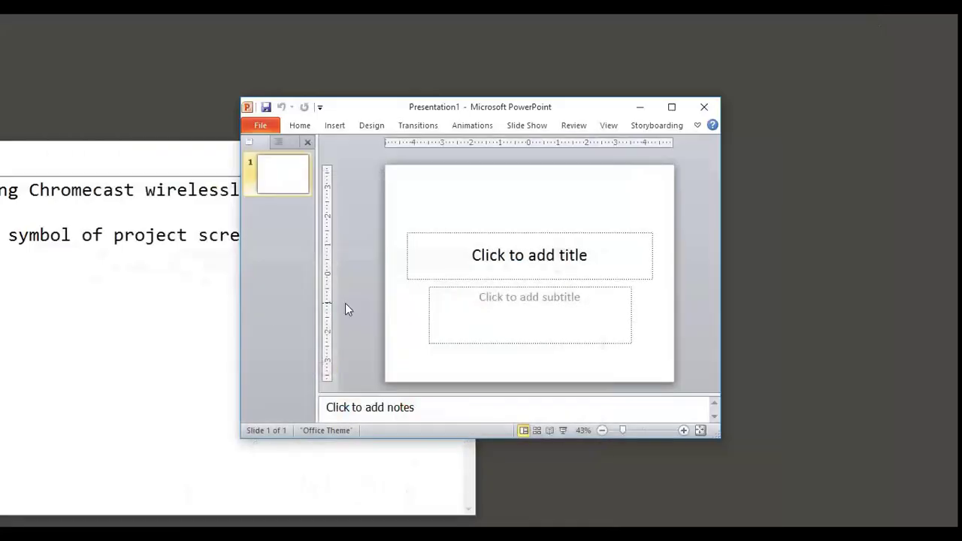